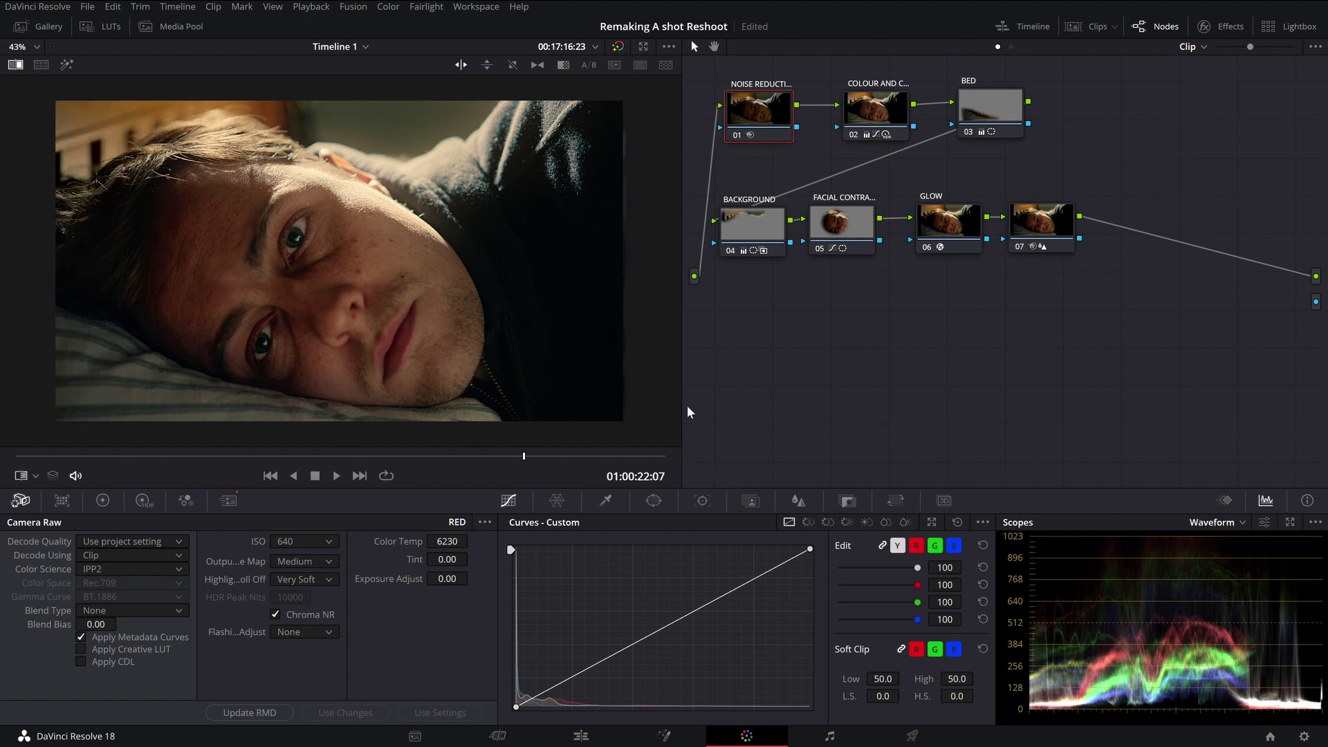
- Disable all seven grading nodes with Ctrl+D, then select node 01 and node 07
{"action": "left_click_drag", "start_coordinate": [708, 77], "coordinate": [1126, 282]}
{"action": "key", "text": "ctrl+d"}
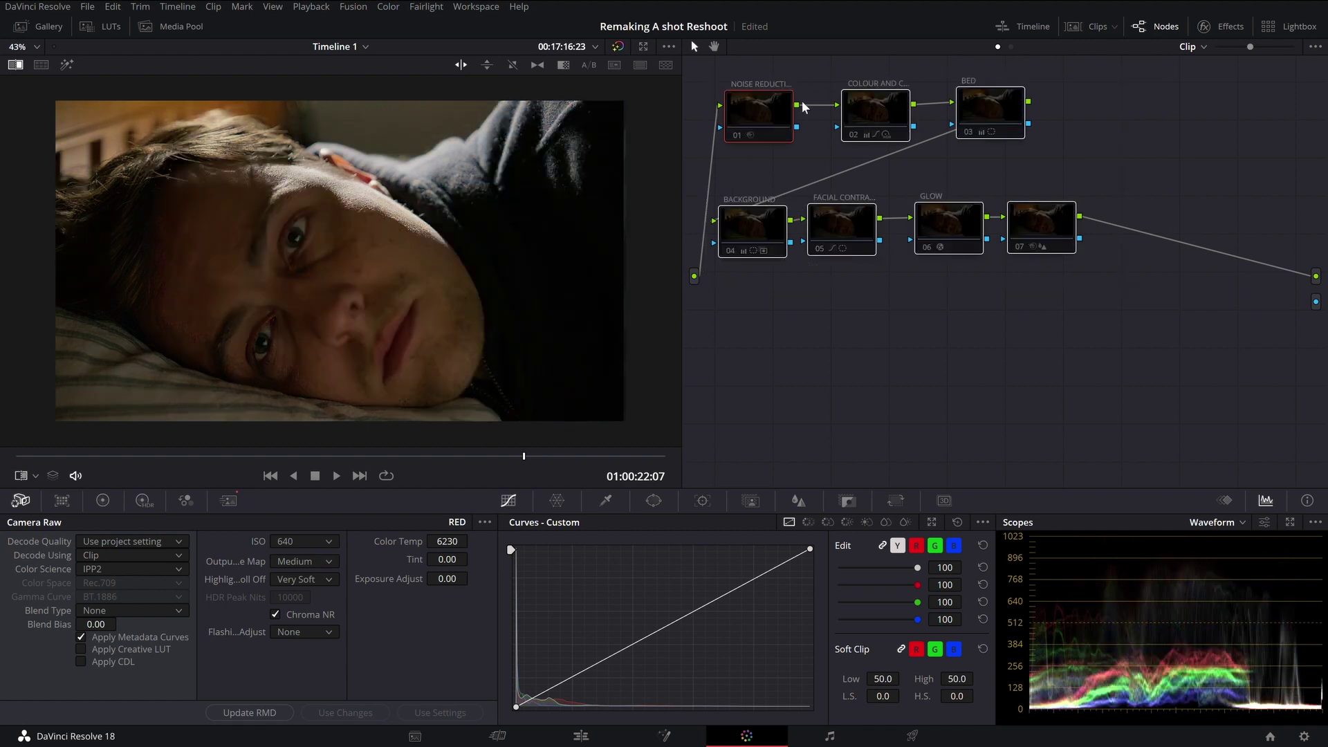
{"action": "left_click", "coordinate": [745, 123]}
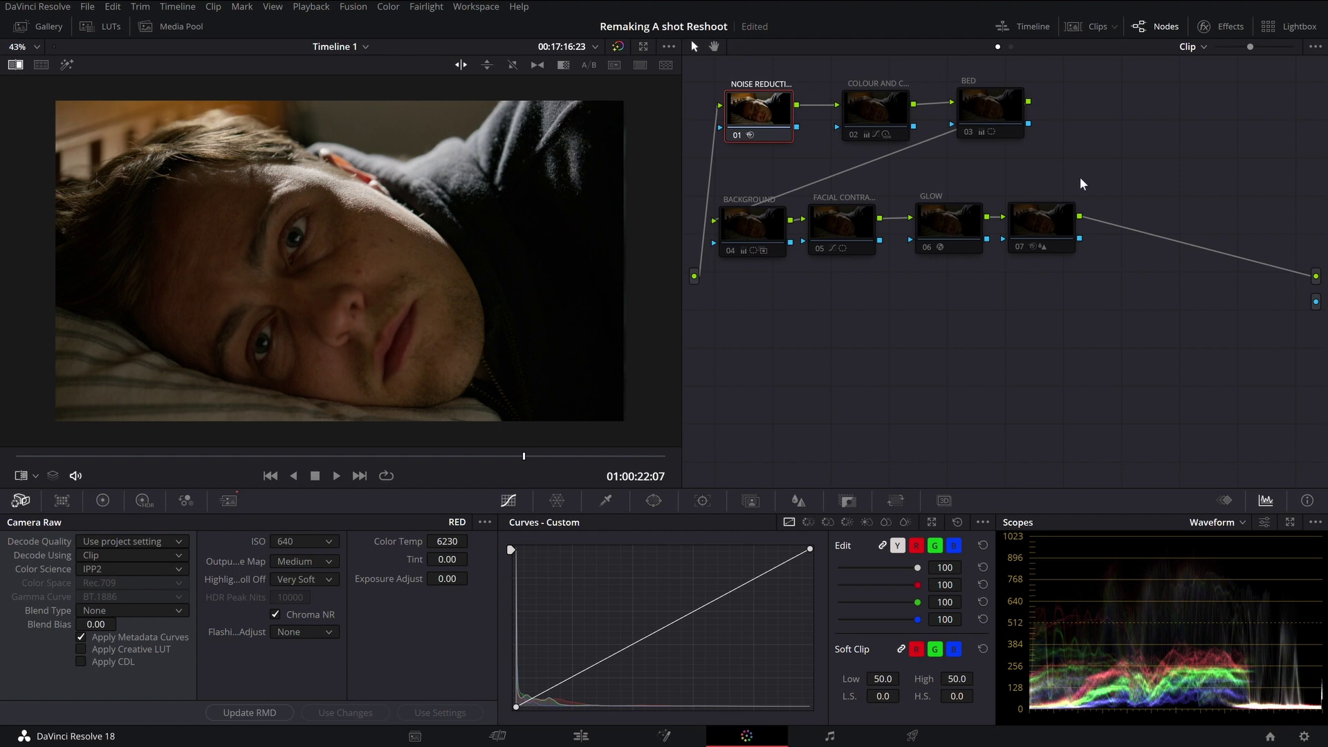
{"action": "left_click", "coordinate": [1053, 215]}
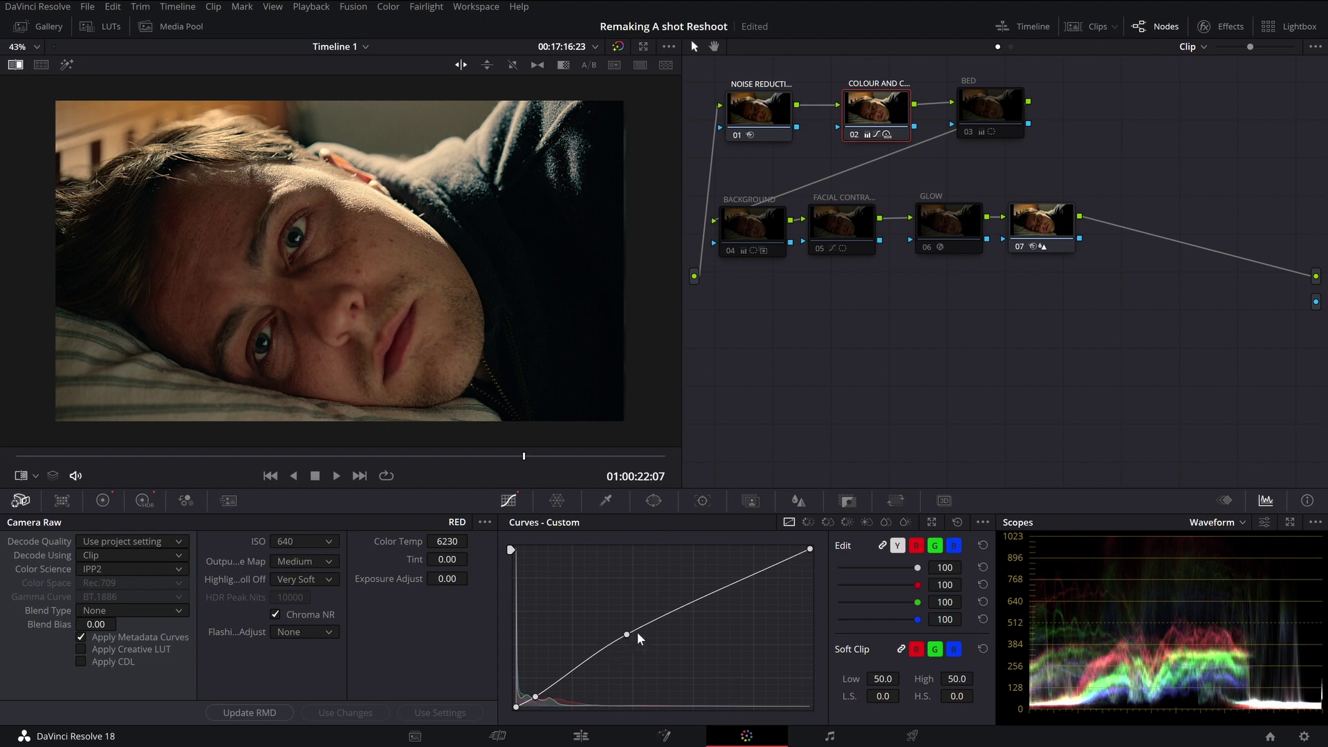
- Show the HDR wheels and page through the Light and Highlight zones, then back to Black
{"action": "left_click", "coordinate": [146, 500]}
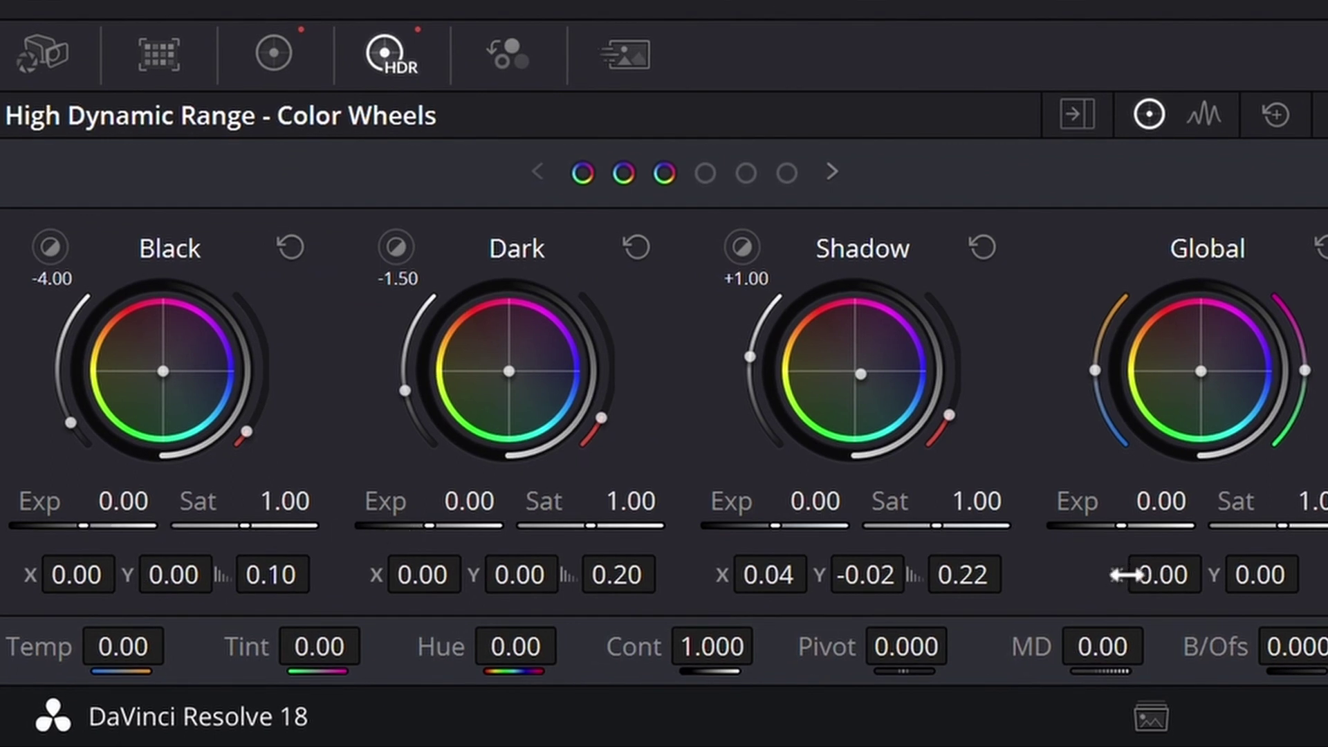
{"action": "left_click", "coordinate": [705, 175]}
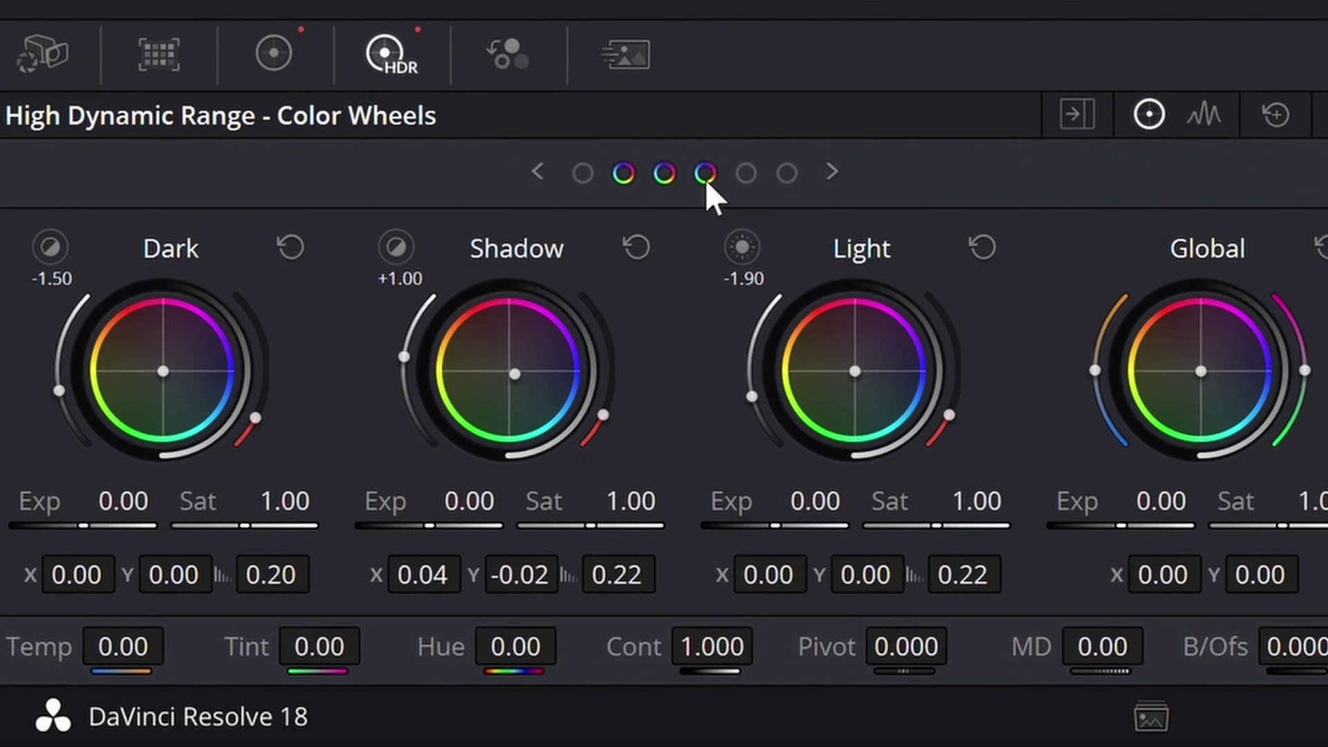
{"action": "left_click", "coordinate": [742, 172]}
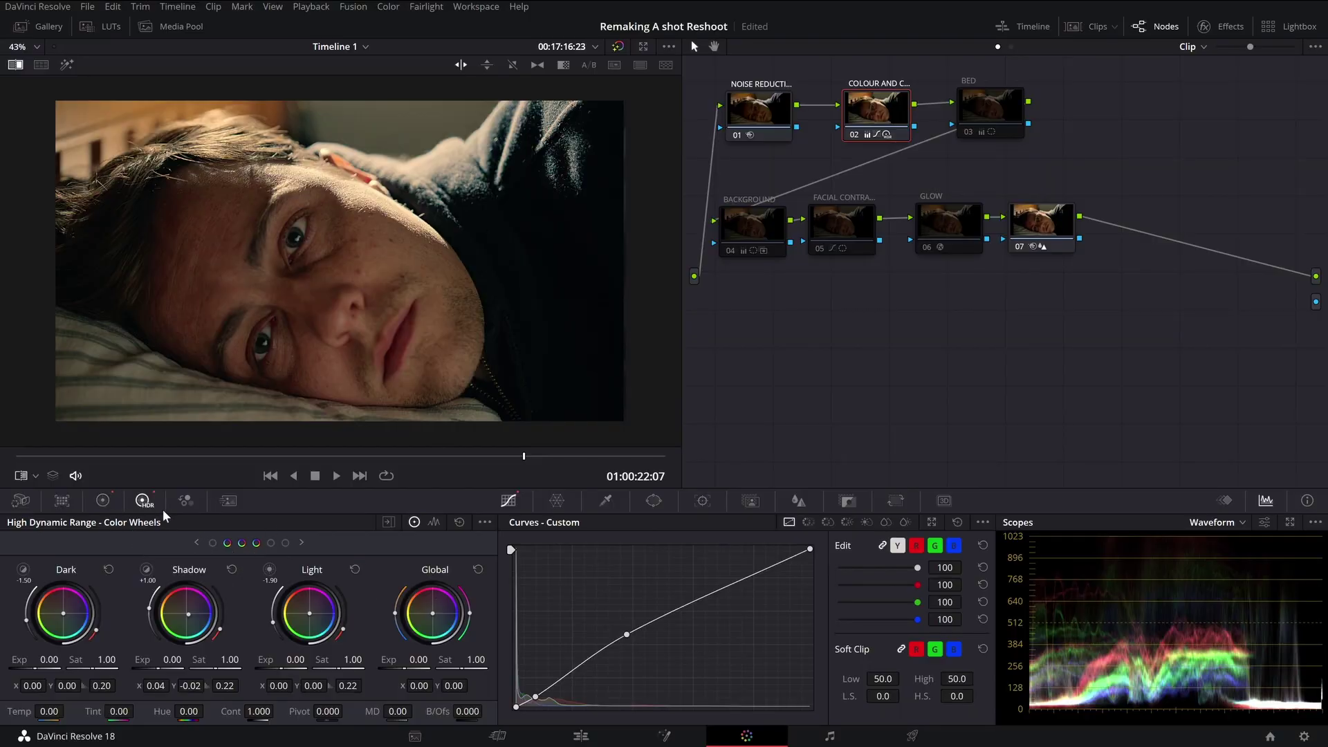
{"action": "left_click", "coordinate": [214, 544]}
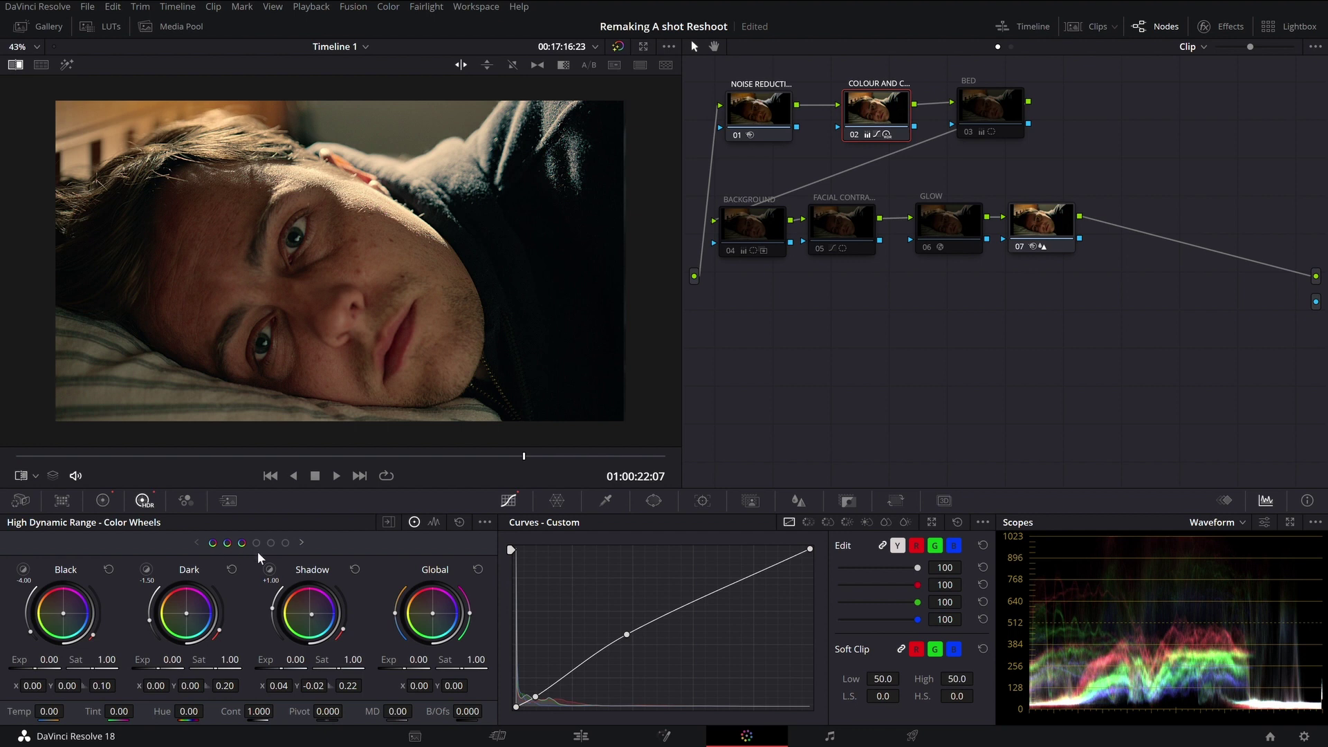
- Switch the colour palette to the Primaries lift, gamma and gain wheels
{"action": "left_click", "coordinate": [103, 501]}
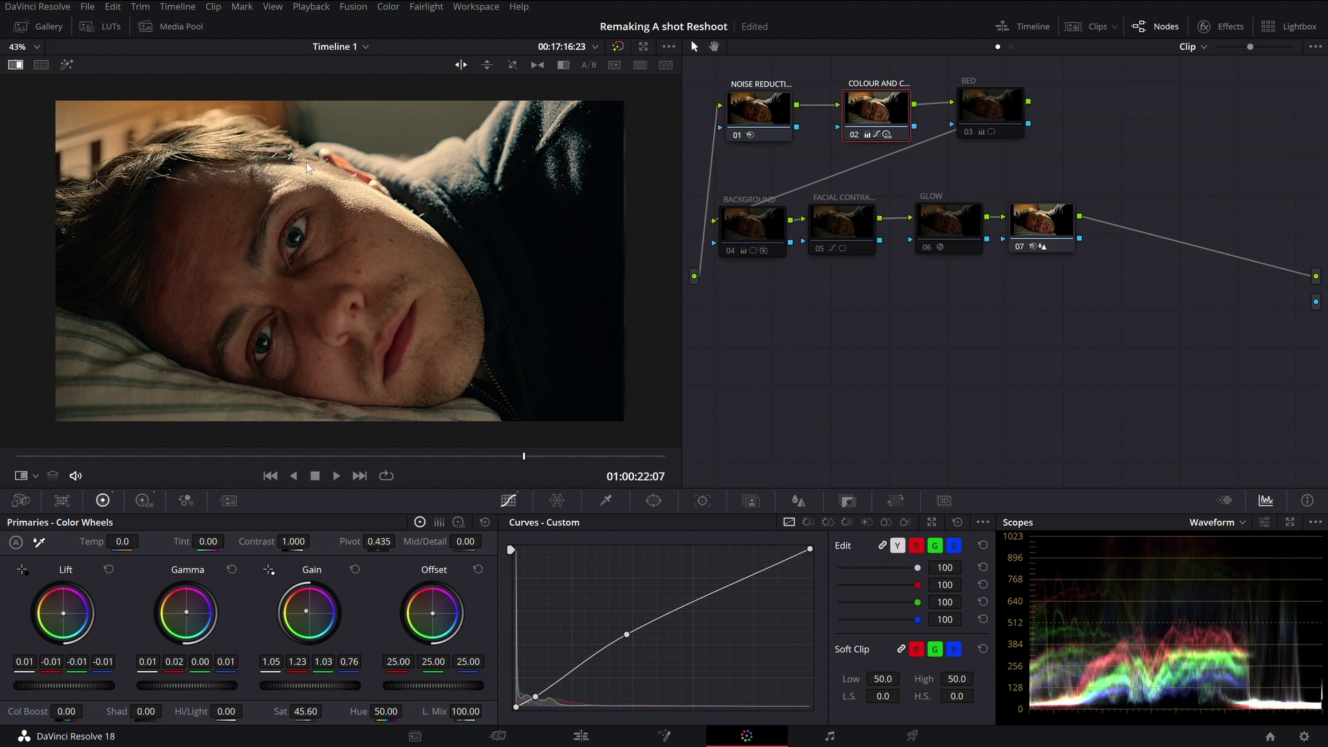
- Re-enable node 03 BED and compare it using a before/after split wipe
{"action": "left_click", "coordinate": [961, 128]}
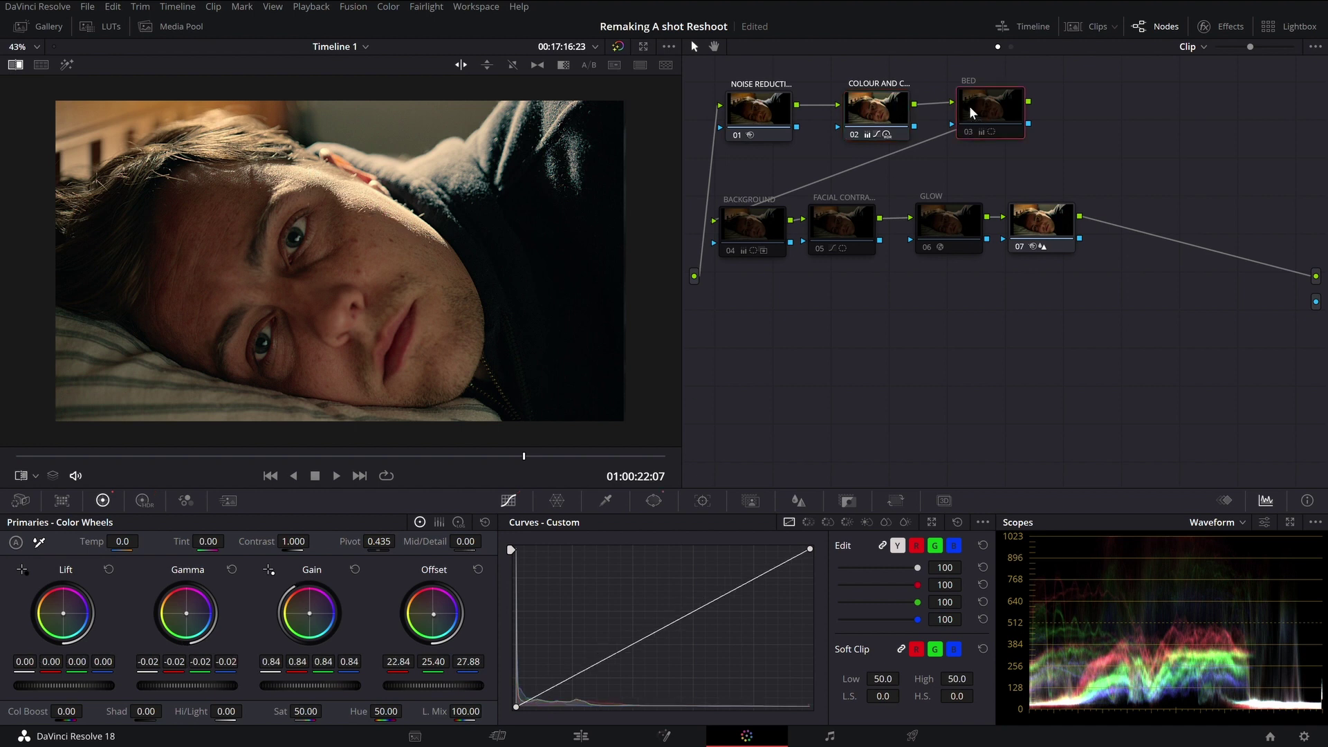
{"action": "key", "text": "ctrl+d"}
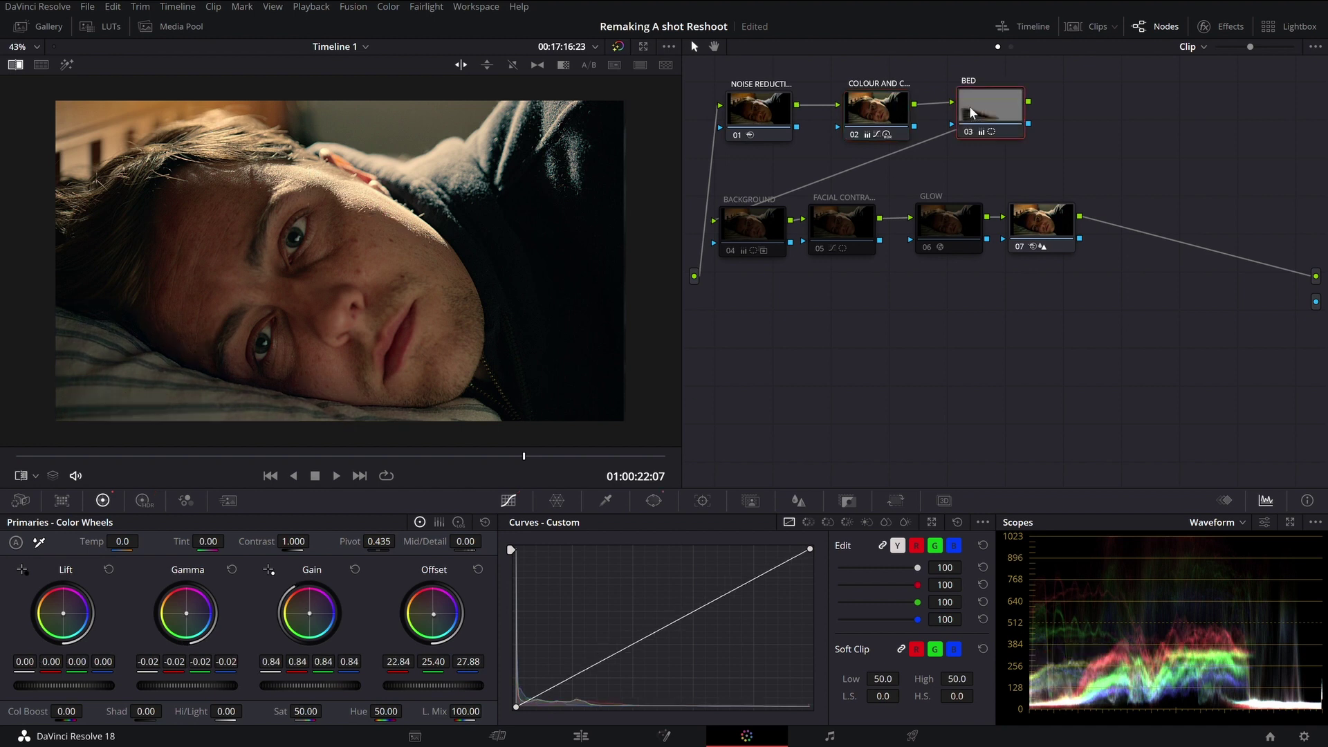
{"action": "left_click_drag", "start_coordinate": [92, 229], "coordinate": [201, 285]}
{"action": "left_click_drag", "start_coordinate": [352, 290], "coordinate": [46, 286]}
- Toggle node 04 BACKGROUND off and on to compare its darkening effect
{"action": "left_click", "coordinate": [740, 229]}
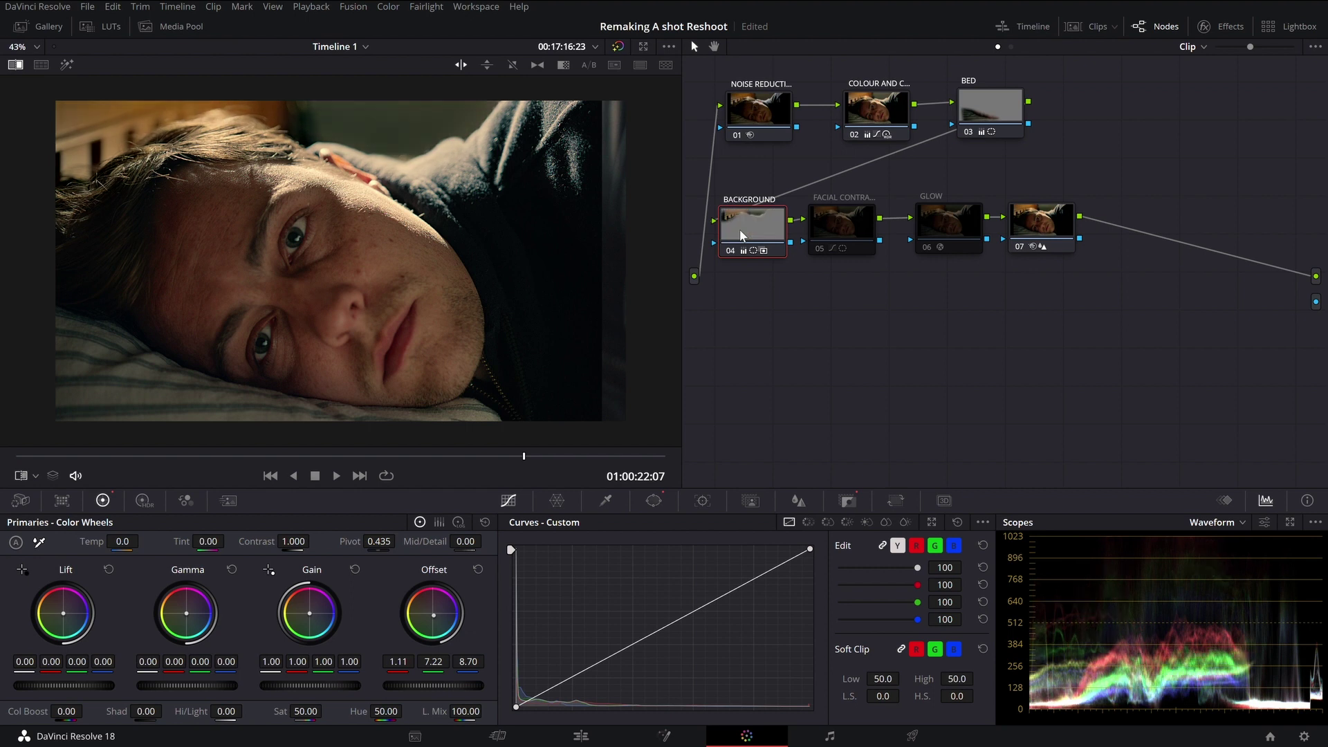
{"action": "key", "text": "ctrl+d"}
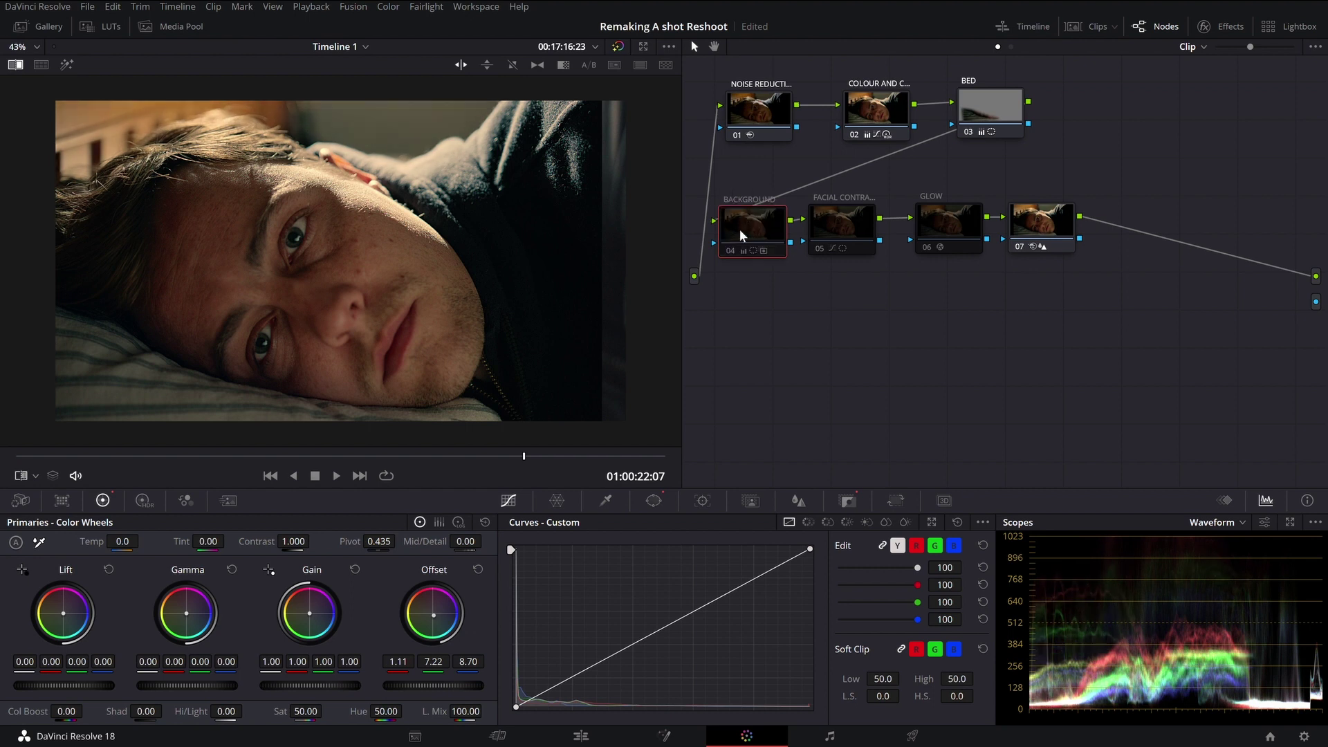
{"action": "key", "text": "ctrl+d"}
{"action": "key", "text": "ctrl+d"}
{"action": "key", "text": "ctrl+d"}
{"action": "key", "text": "ctrl+d"}
{"action": "key", "text": "ctrl+d"}
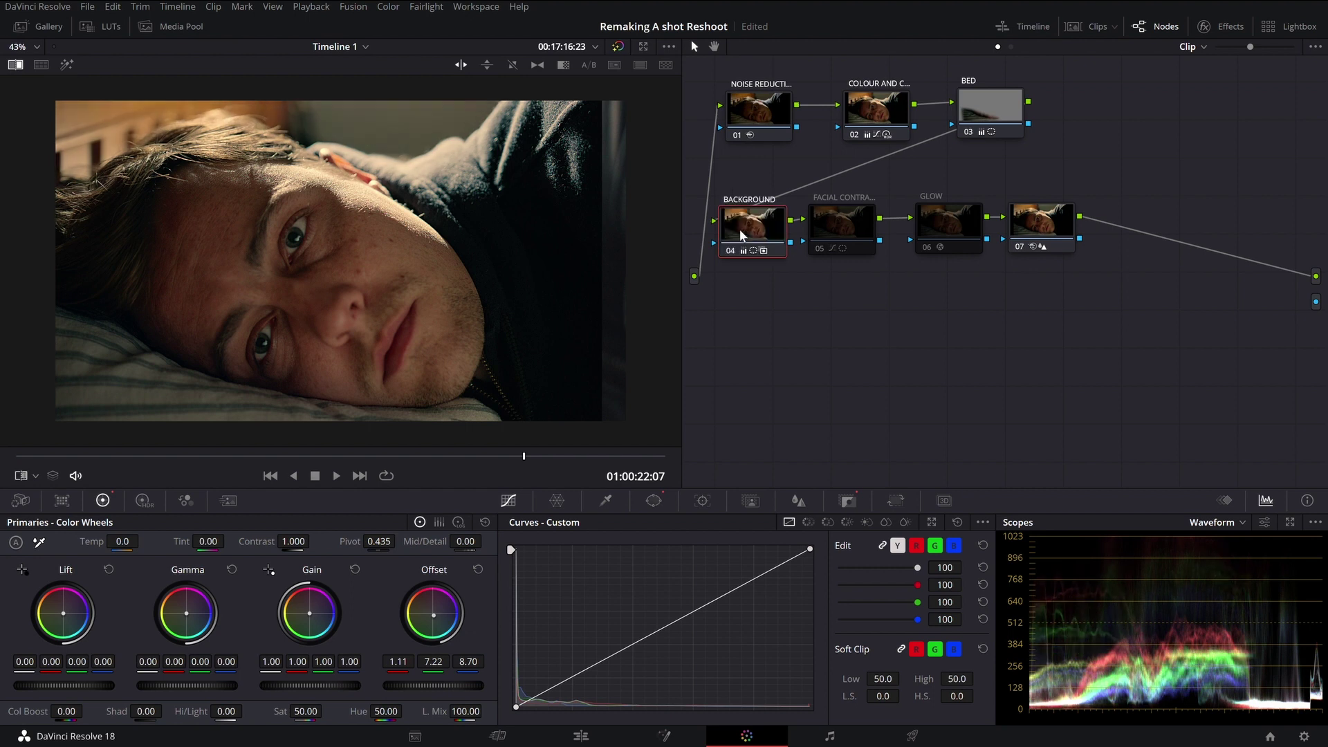
- Re-enable node 05 FACIAL CONTRAST, checking it on the face with a split wipe and toggling
{"action": "left_click", "coordinate": [823, 236]}
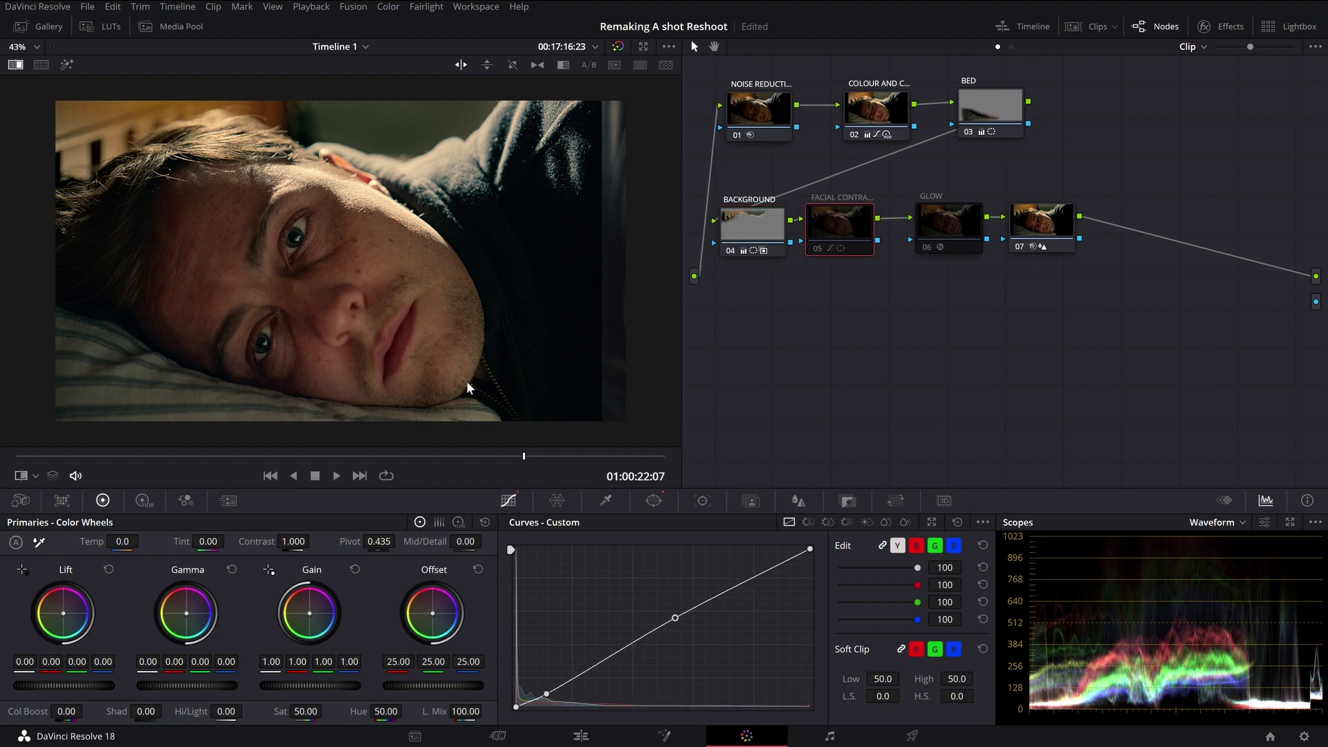
{"action": "left_click_drag", "start_coordinate": [180, 323], "coordinate": [137, 374]}
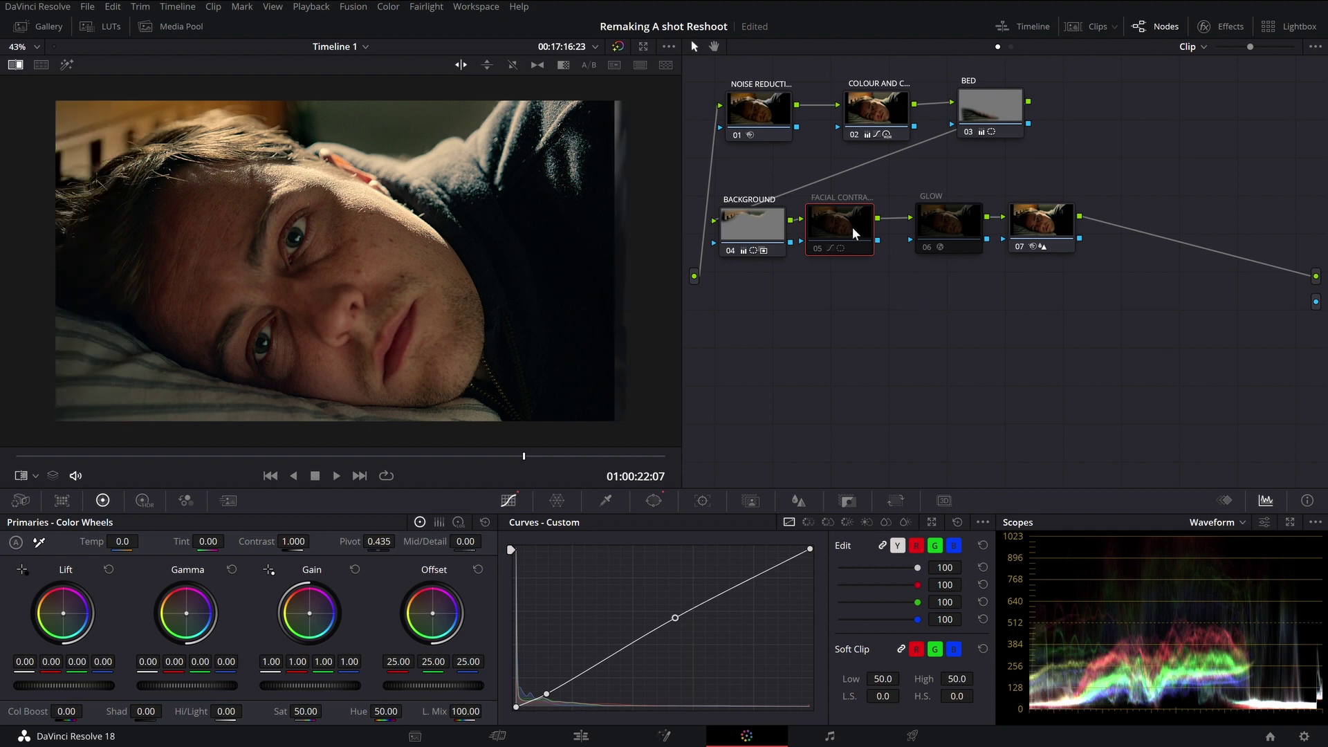
{"action": "key", "text": "ctrl+d"}
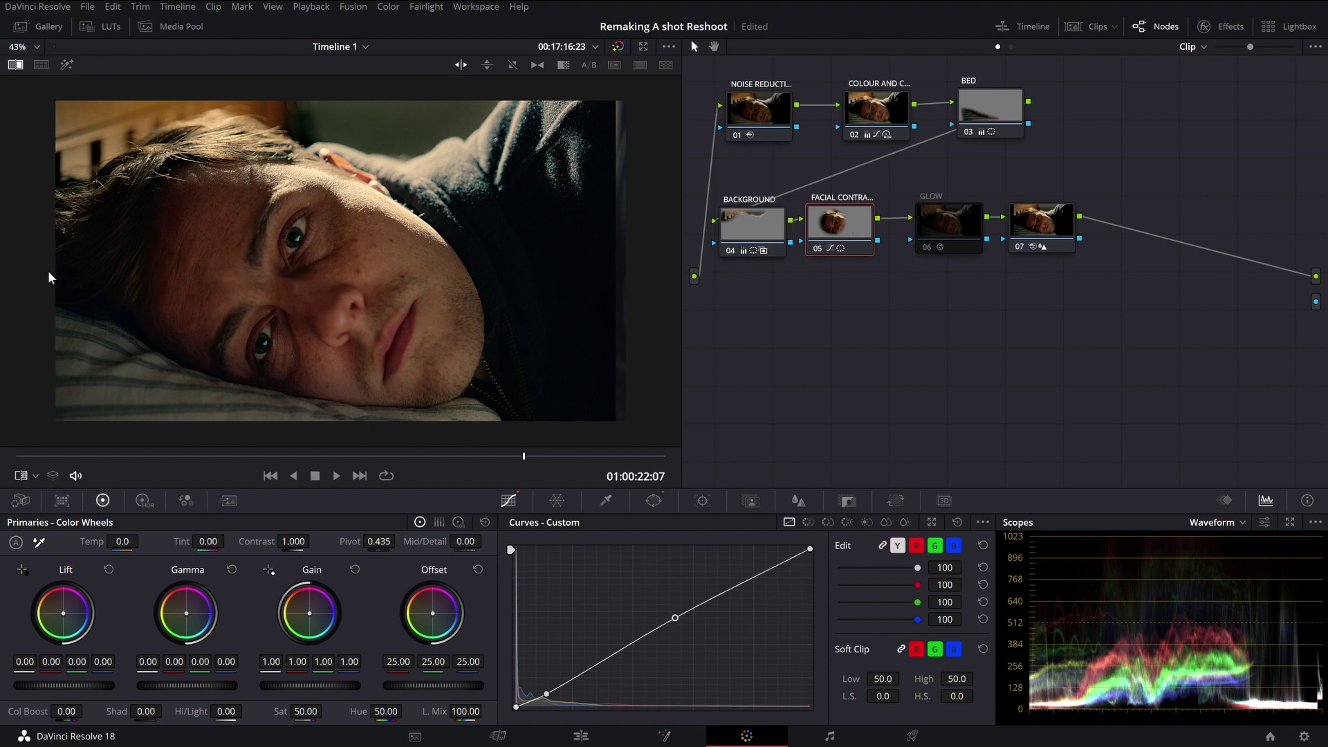
{"action": "left_click_drag", "start_coordinate": [617, 314], "coordinate": [55, 314]}
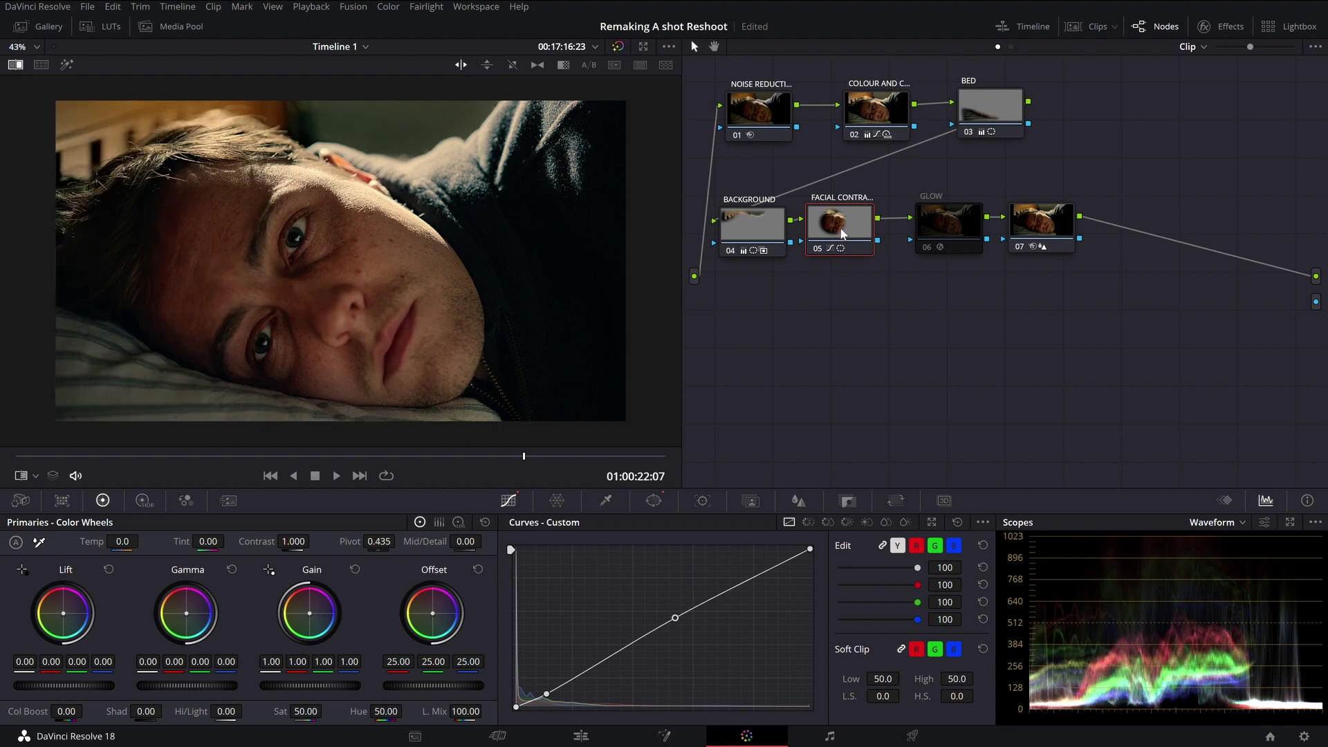
{"action": "key", "text": "ctrl+d"}
{"action": "key", "text": "ctrl+d"}
{"action": "key", "text": "ctrl+d"}
{"action": "key", "text": "ctrl+d"}
{"action": "key", "text": "ctrl+d"}
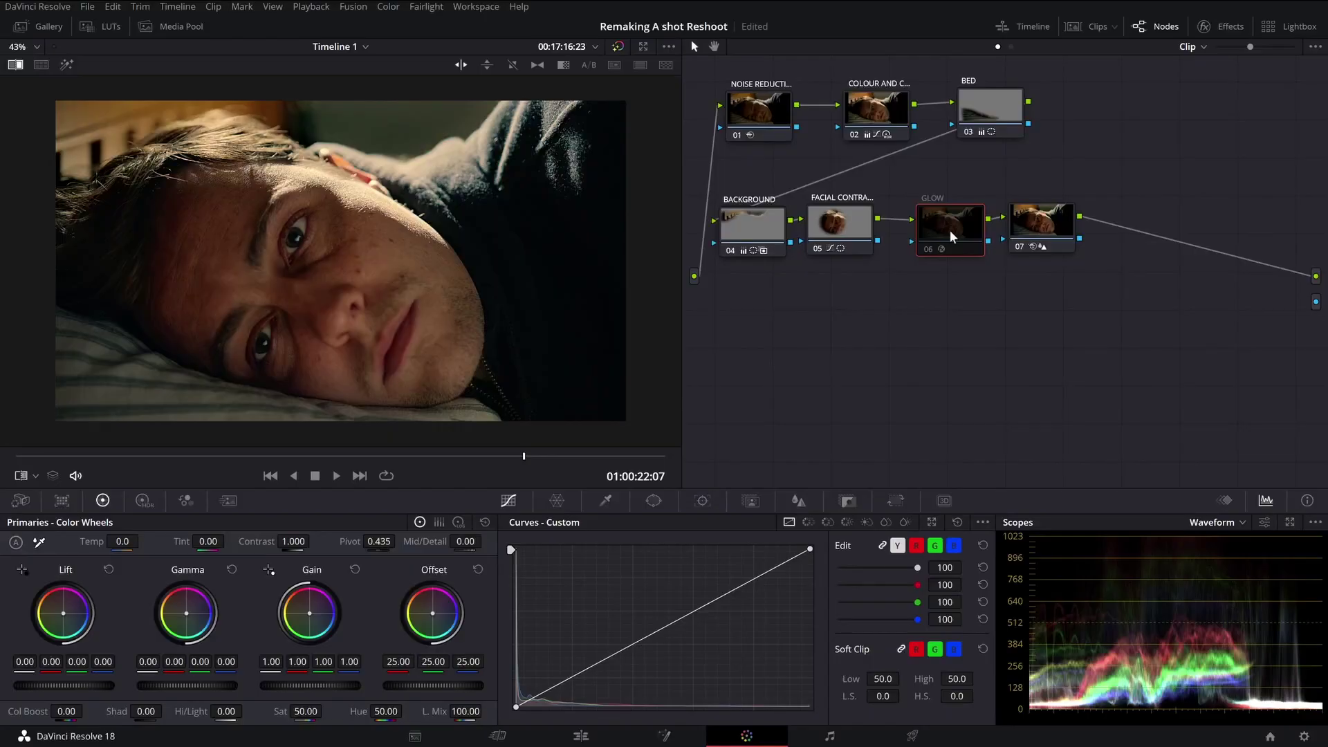
- Switch node 06 GLOW back on to add its soft glow
{"action": "key", "text": "ctrl+d"}
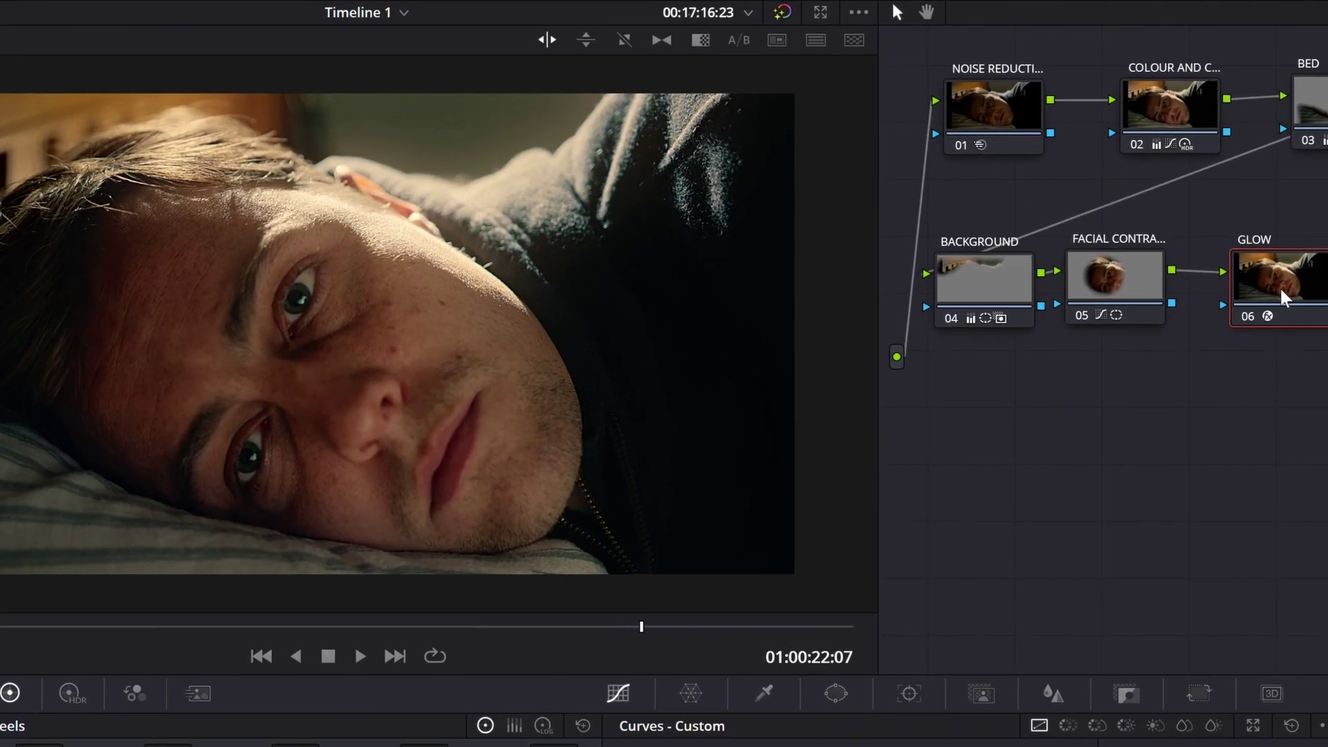